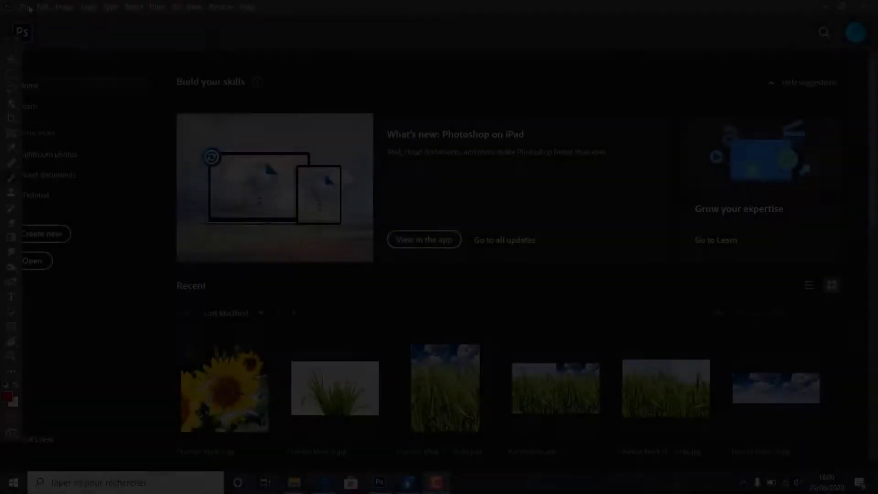
# - Open Focus Area 1 - Alex.jpg from Documents > youtube project > Efficient graphic design > video 47
pyautogui.click(29, 8)
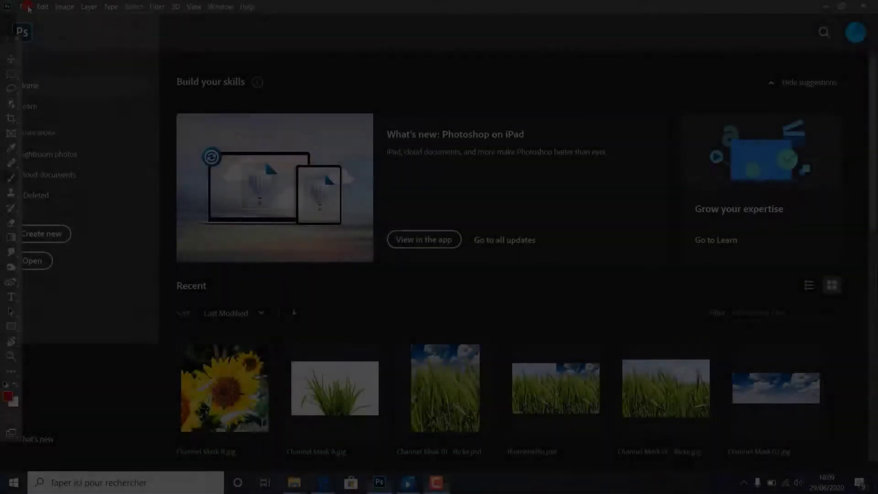
pyautogui.click(35, 27)
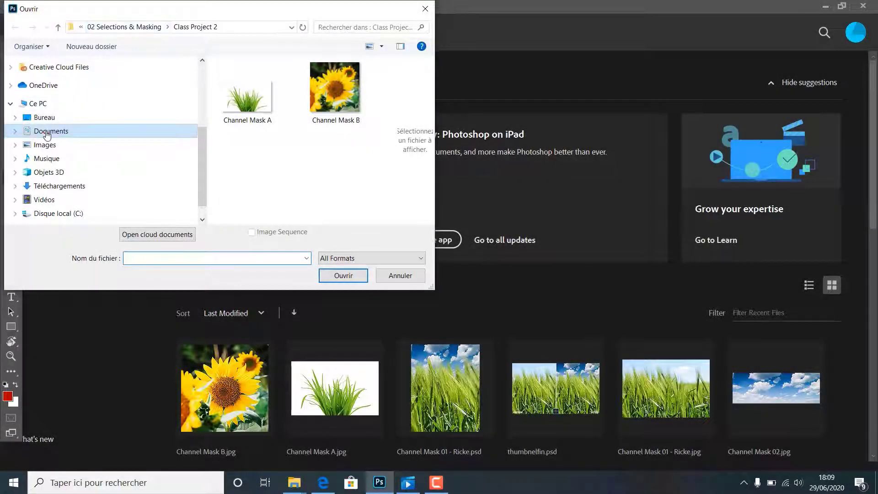
pyautogui.click(47, 132)
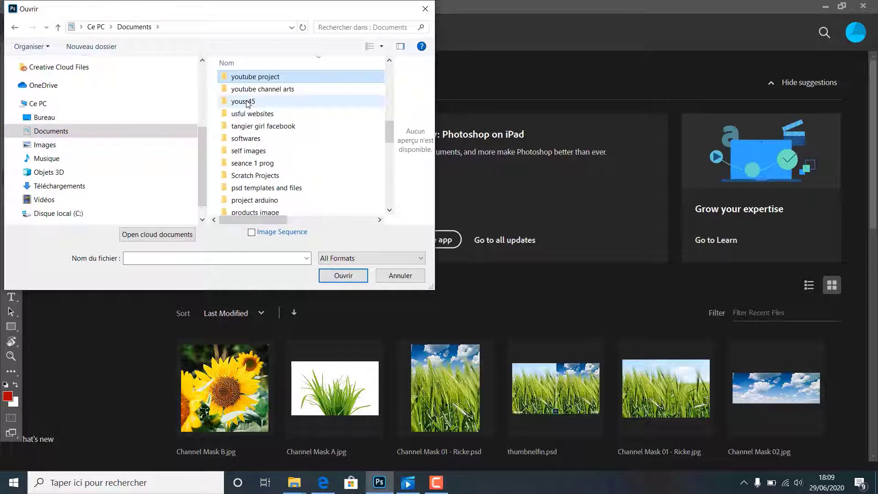
pyautogui.doubleClick(249, 76)
pyautogui.doubleClick(256, 91)
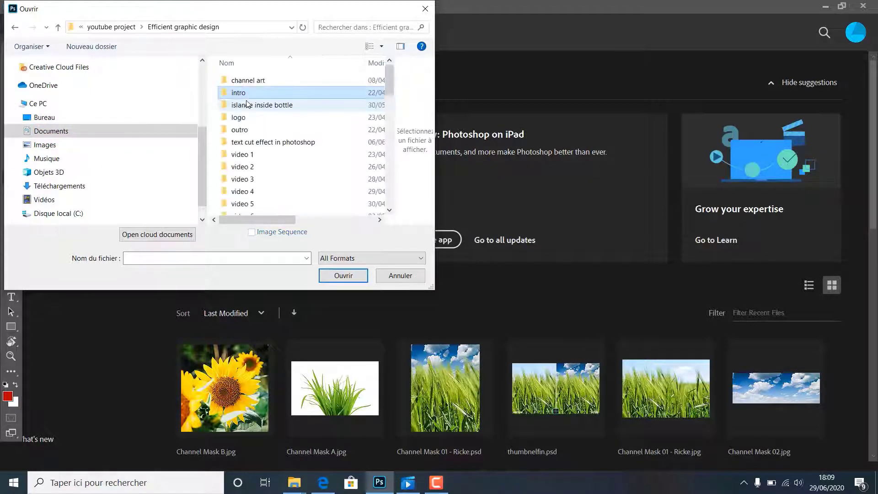
pyautogui.press('Down')
pyautogui.press('Down')
pyautogui.press('Down')
pyautogui.press('Down')
pyautogui.press('Down')
pyautogui.press('Down')
pyautogui.press('Down')
pyautogui.press('Down')
pyautogui.press('Down')
pyautogui.press('Down')
pyautogui.press('Down')
pyautogui.press('Down')
pyautogui.press('Down')
pyautogui.press('Down')
pyautogui.press('Down')
pyautogui.press('Down')
pyautogui.press('Down')
pyautogui.press('Down')
pyautogui.press('Down')
pyautogui.press('Down')
pyautogui.press('Down')
pyautogui.press('Return')
pyautogui.press('Down')
pyautogui.press('Return')
pyautogui.press('Down')
pyautogui.press('Up')
pyautogui.press('Return')
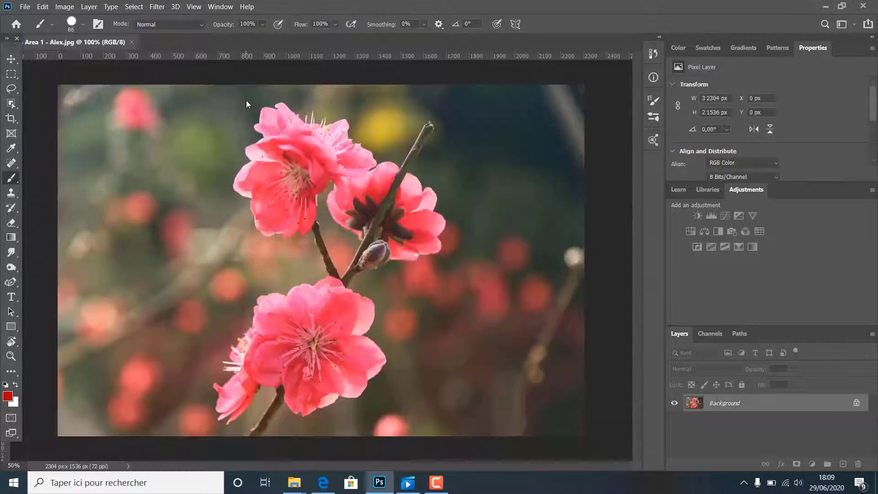
# - Convert the locked Background layer into a regular layer named Layer 0
pyautogui.doubleClick(727, 405)
pyautogui.click(531, 140)
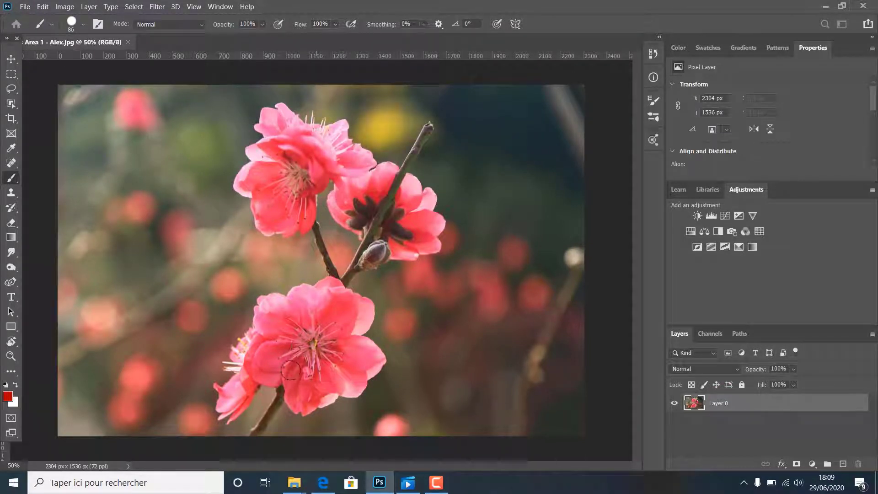
pyautogui.click(134, 6)
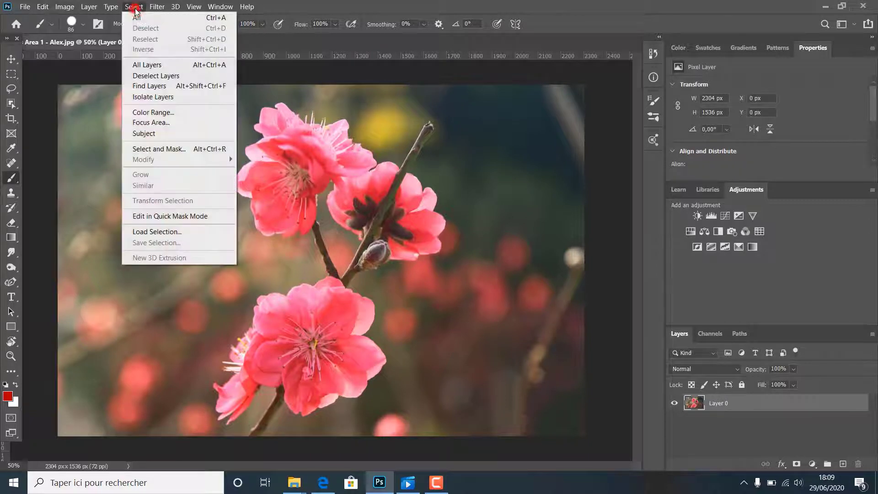
# - Start a Select > Focus Area selection and move its dialog off the blossoms
pyautogui.click(145, 124)
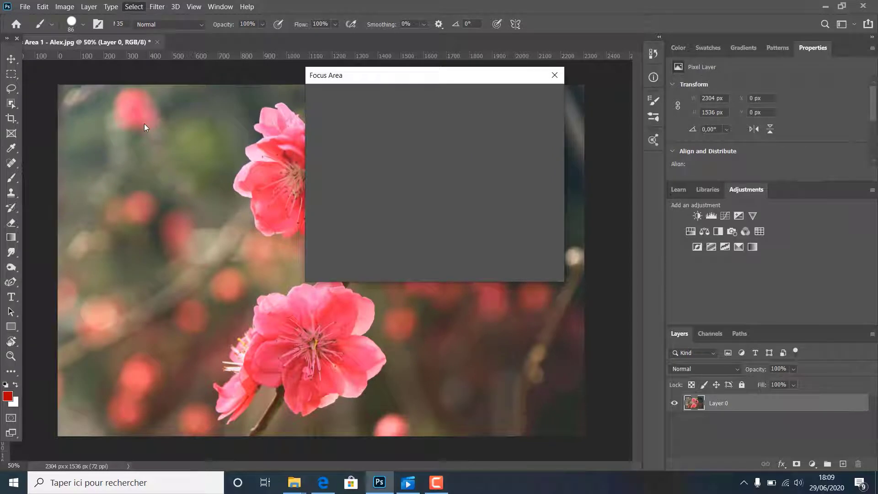
pyautogui.click(396, 75)
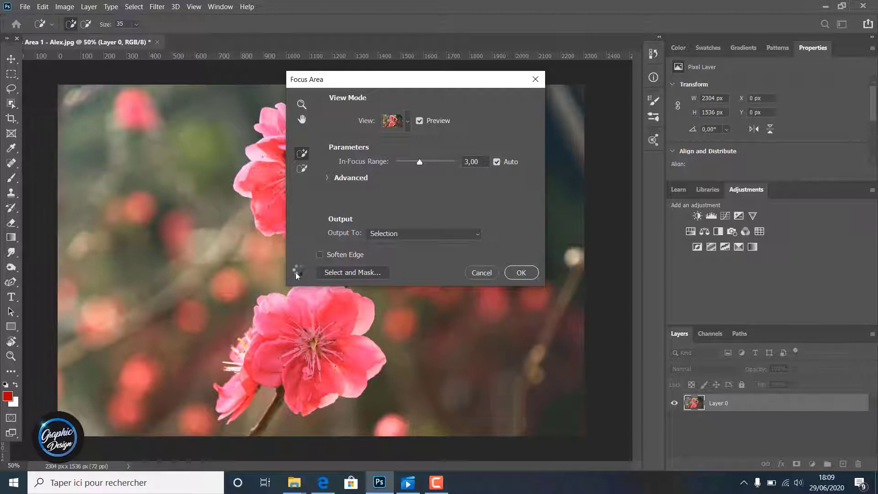
pyautogui.moveTo(375, 81); pyautogui.dragTo(63, 51)
# - Toggle Preview to compare the branch isolated on white with the original photo
pyautogui.click(106, 90)
pyautogui.click(107, 90)
pyautogui.click(107, 91)
pyautogui.click(108, 90)
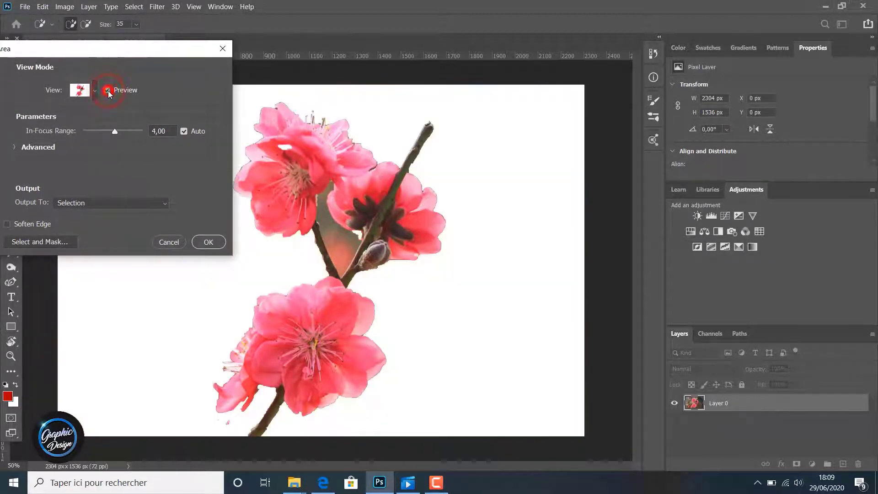
pyautogui.click(108, 91)
pyautogui.click(107, 91)
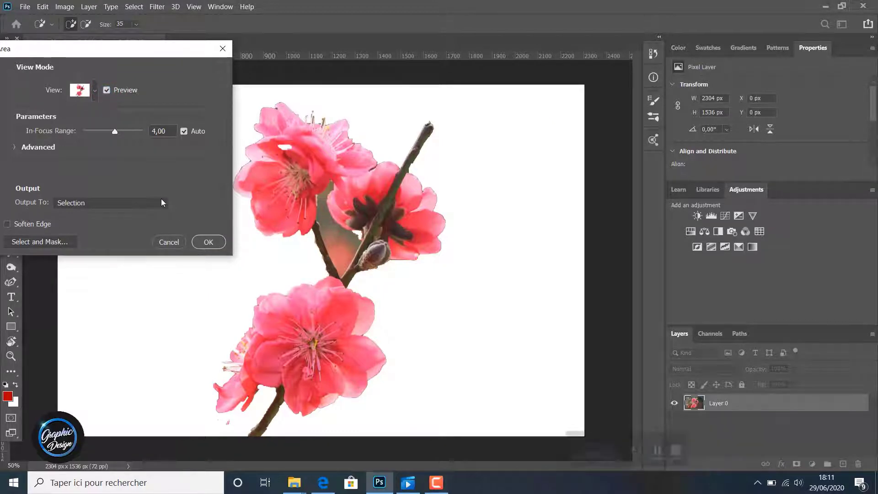
pyautogui.moveTo(153, 48); pyautogui.dragTo(177, 43)
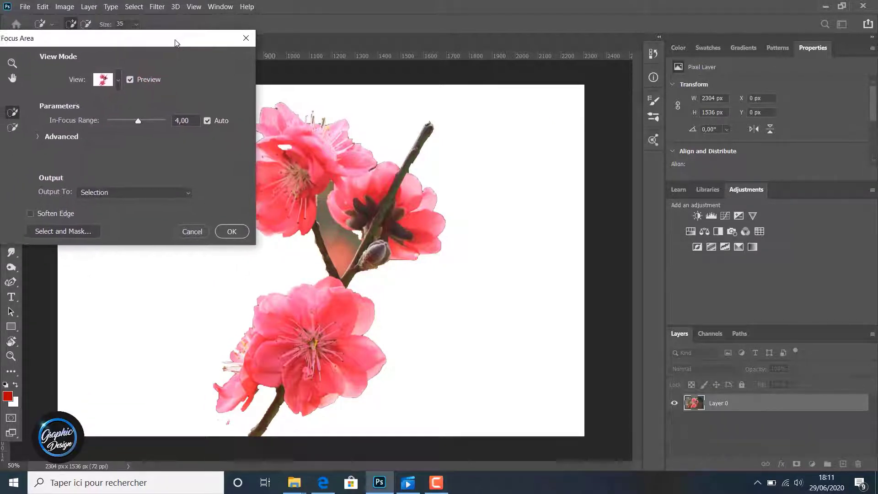
# - Set the Focus Area view mode to On White after trying On Black
pyautogui.click(118, 81)
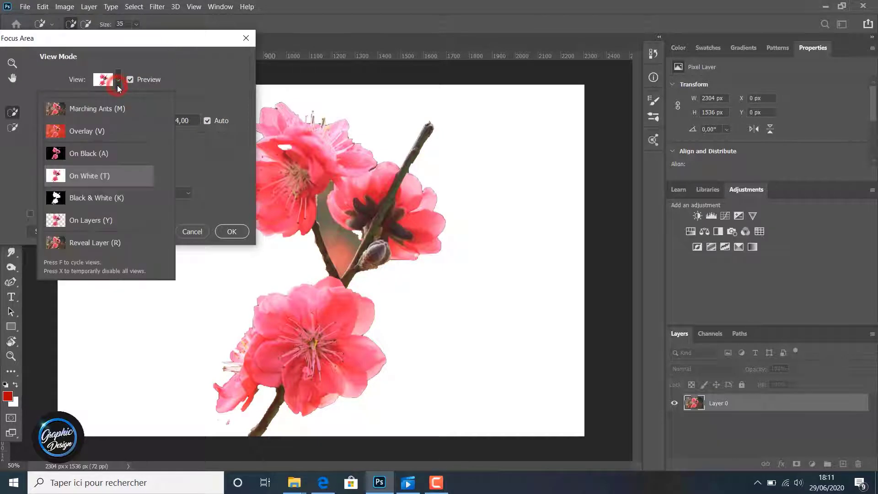
pyautogui.click(108, 156)
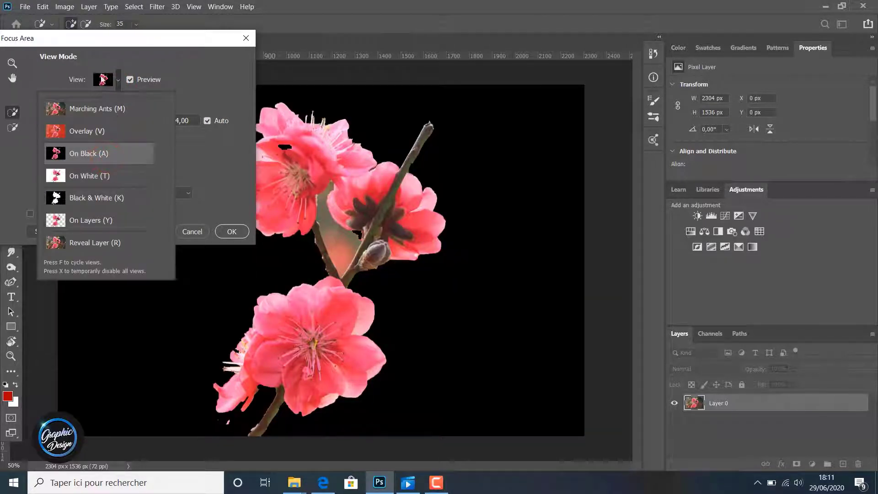
pyautogui.click(118, 81)
pyautogui.click(118, 81)
pyautogui.click(108, 176)
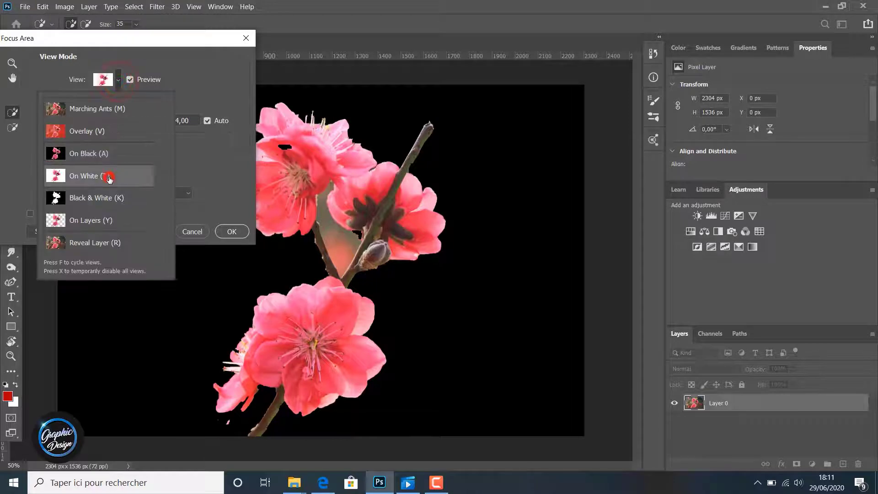
pyautogui.click(204, 143)
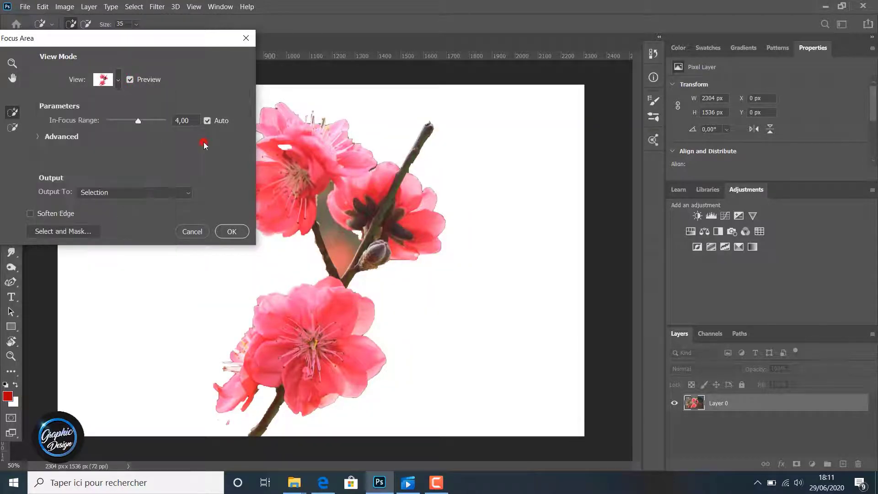
# - Erase the pink background patch between branches and the fringe near the lower petals with the Subtract brush
pyautogui.click(13, 127)
pyautogui.moveTo(342, 255); pyautogui.dragTo(333, 224)
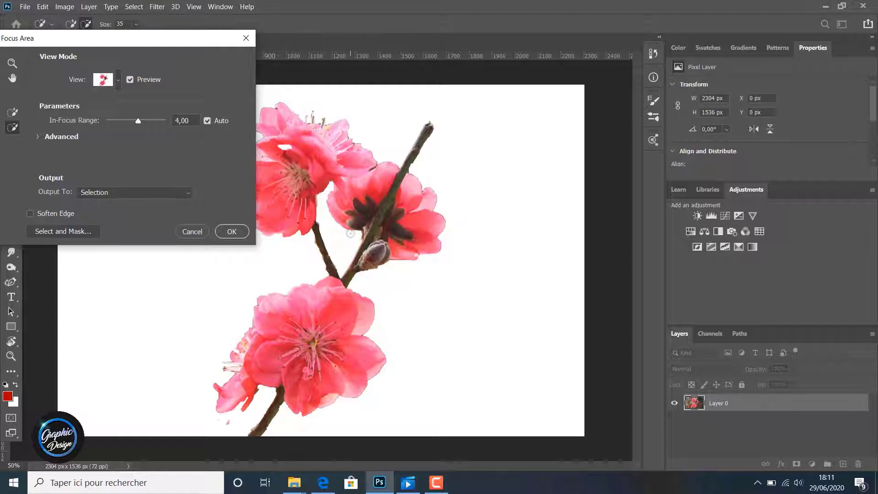
pyautogui.moveTo(236, 425); pyautogui.dragTo(209, 414)
pyautogui.moveTo(97, 40)
pyautogui.mouseDown()
pyautogui.moveTo(133, 36)
pyautogui.moveTo(71, 12)
pyautogui.moveTo(0, 6)
pyautogui.moveTo(52, 32)
pyautogui.moveTo(90, 29)
pyautogui.mouseUp()
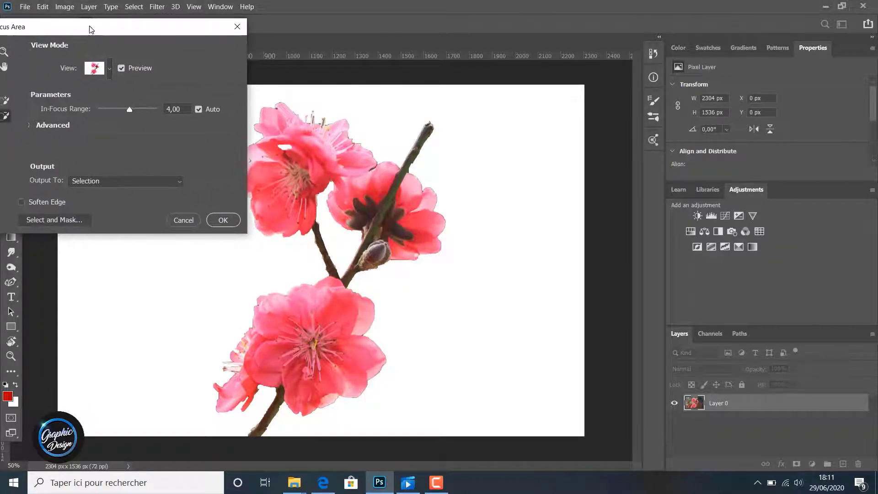
# - In Select and Mask, set the edge detection radius to 6 px and compare with Show Original
pyautogui.click(50, 221)
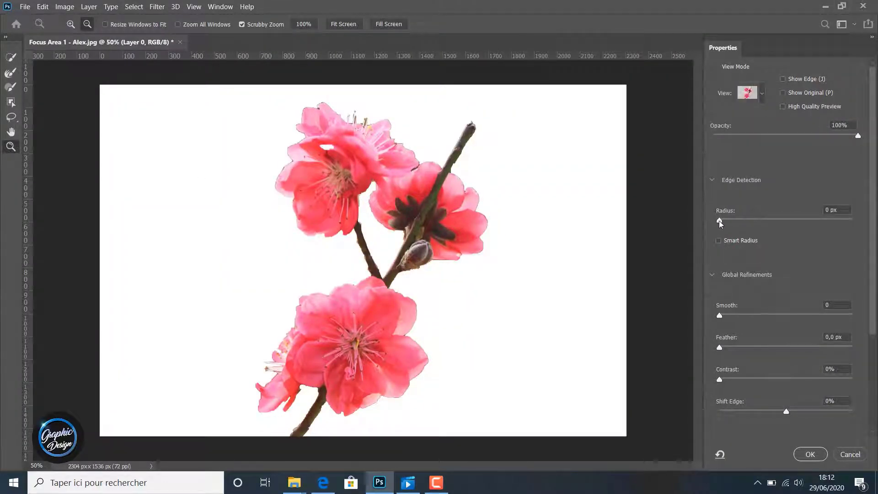
pyautogui.moveTo(720, 223); pyautogui.dragTo(777, 224)
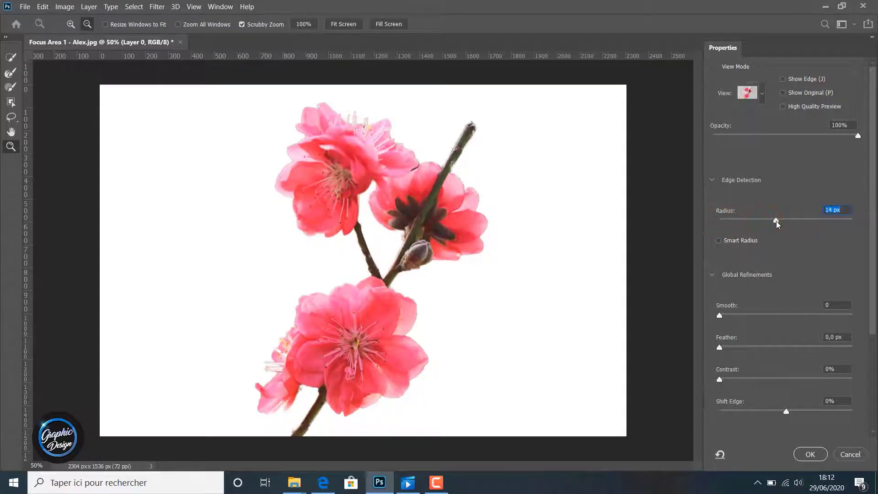
pyautogui.click(783, 93)
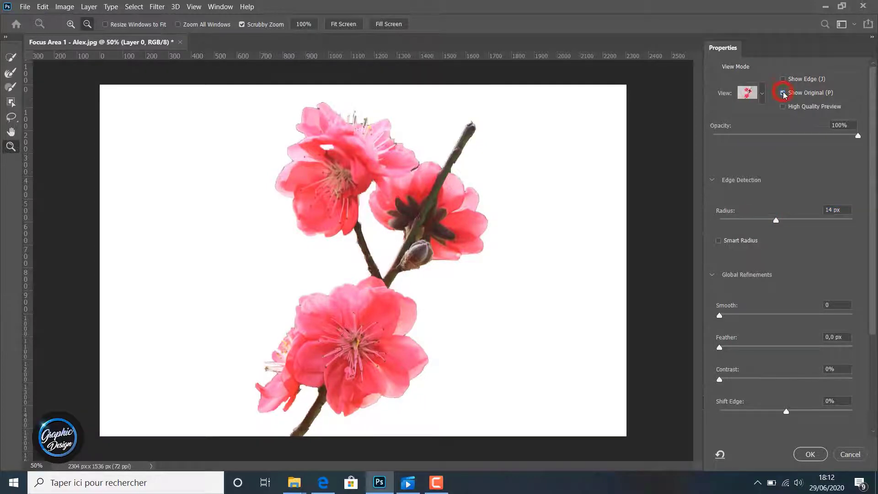
pyautogui.click(783, 93)
pyautogui.click(783, 93)
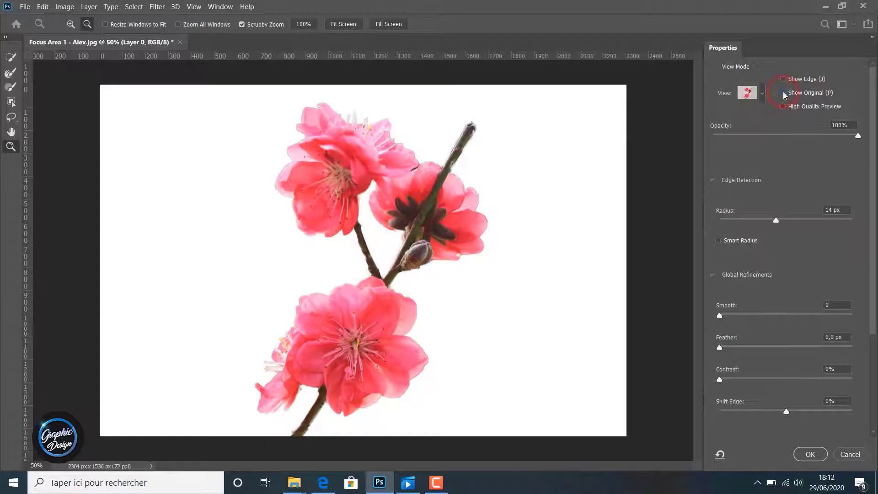
pyautogui.click(784, 93)
# - Enable Decontaminate Colors, after toggling it several times to compare the edges
pyautogui.scroll(-5, 869, 231)
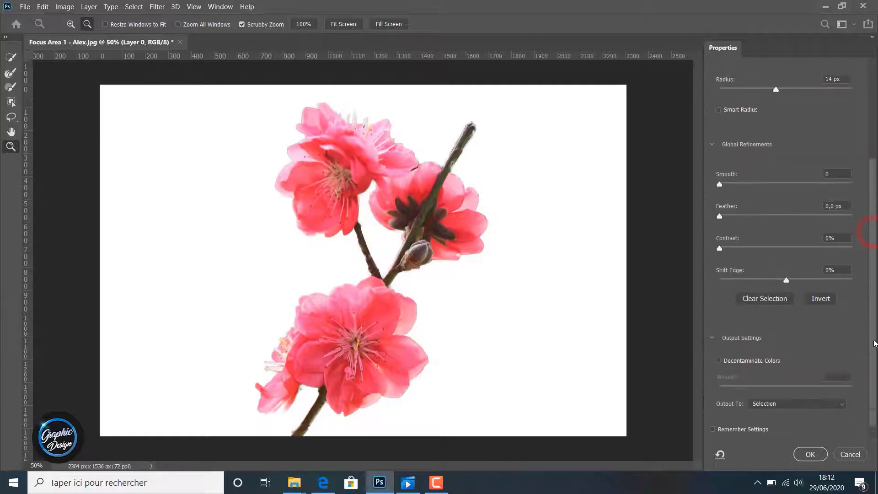
pyautogui.click(718, 361)
pyautogui.click(718, 361)
pyautogui.click(718, 361)
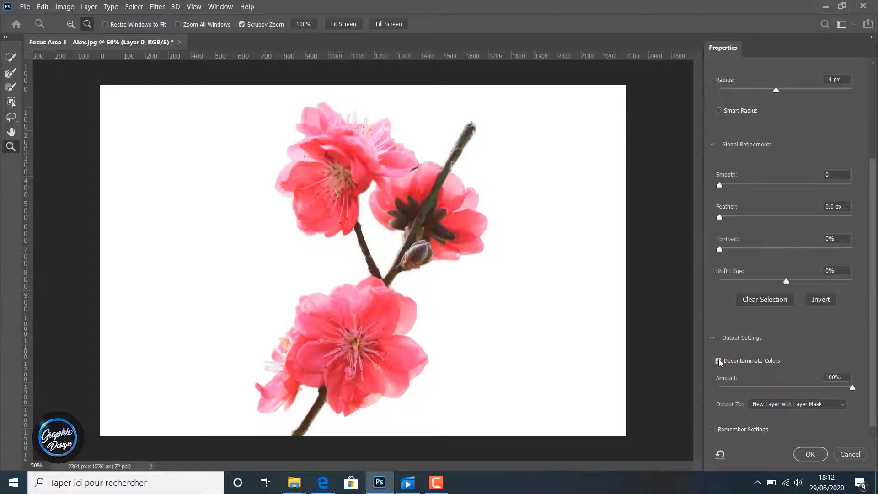
pyautogui.click(719, 361)
pyautogui.click(718, 361)
pyautogui.click(719, 361)
pyautogui.click(718, 361)
# - Output the refined cut-out to a New Layer and apply it
pyautogui.click(771, 406)
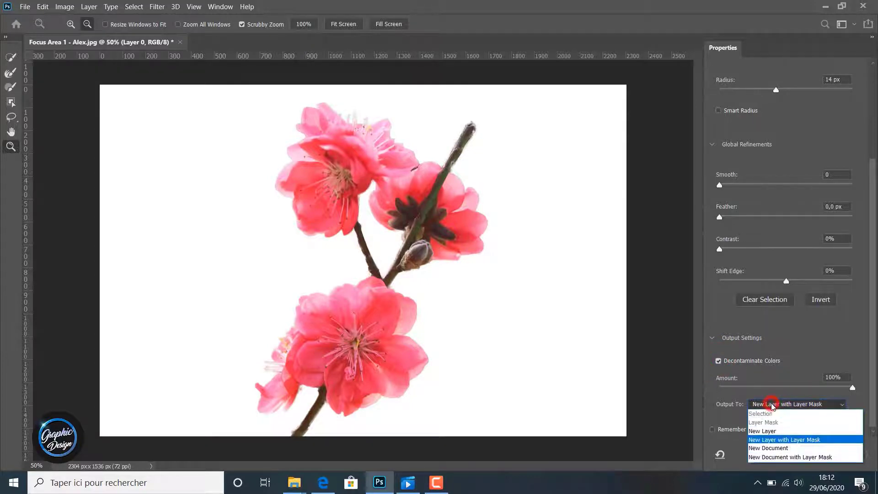
pyautogui.click(763, 431)
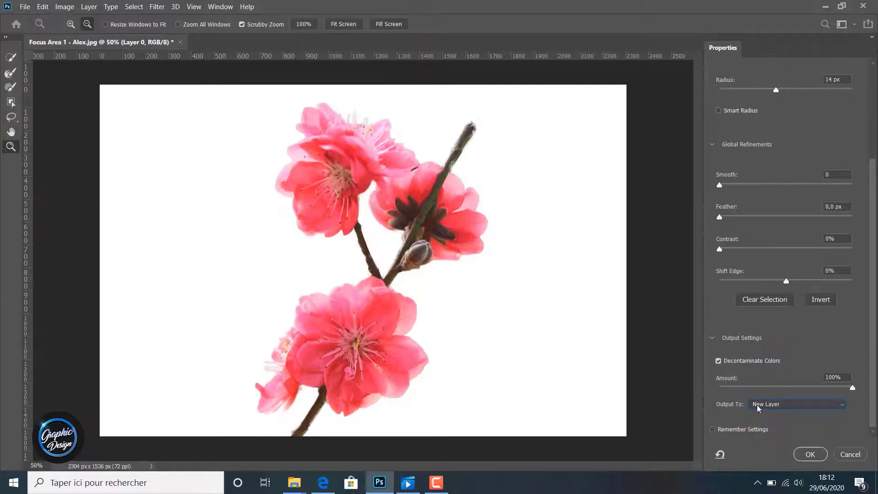
pyautogui.click(809, 454)
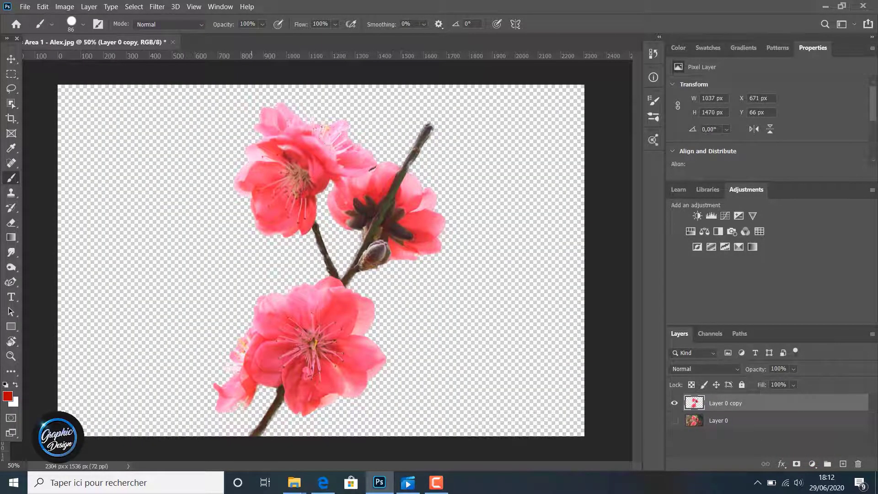
pyautogui.click(675, 421)
pyautogui.click(675, 421)
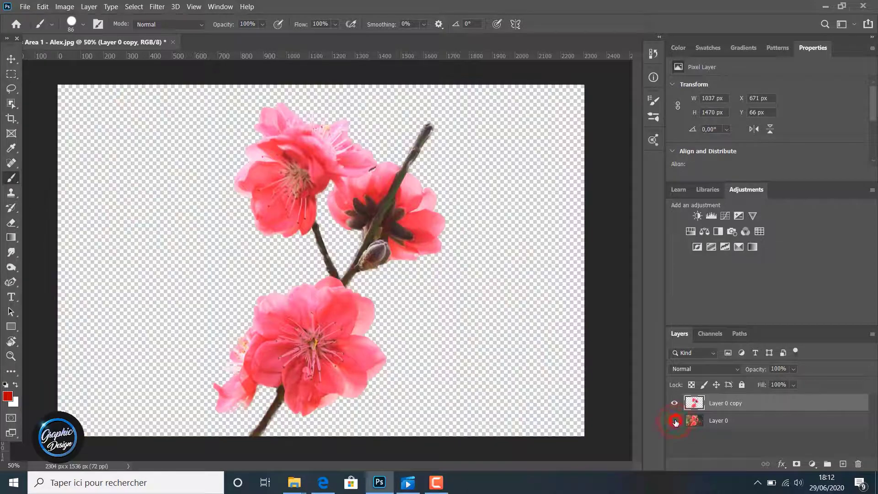
pyautogui.click(675, 421)
pyautogui.click(675, 420)
pyautogui.click(675, 421)
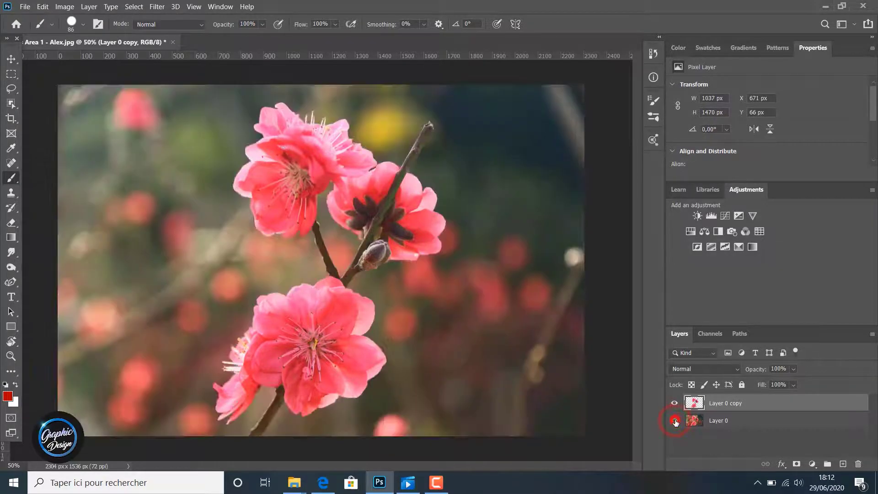
pyautogui.click(675, 421)
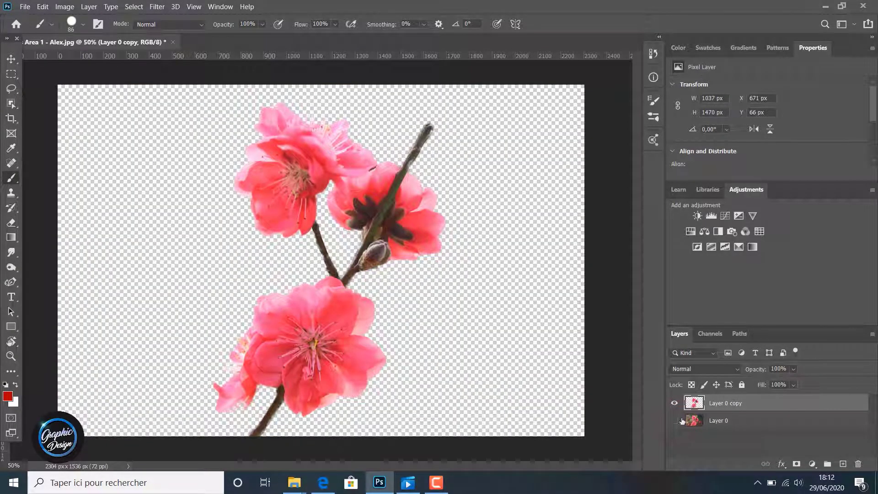
pyautogui.click(675, 420)
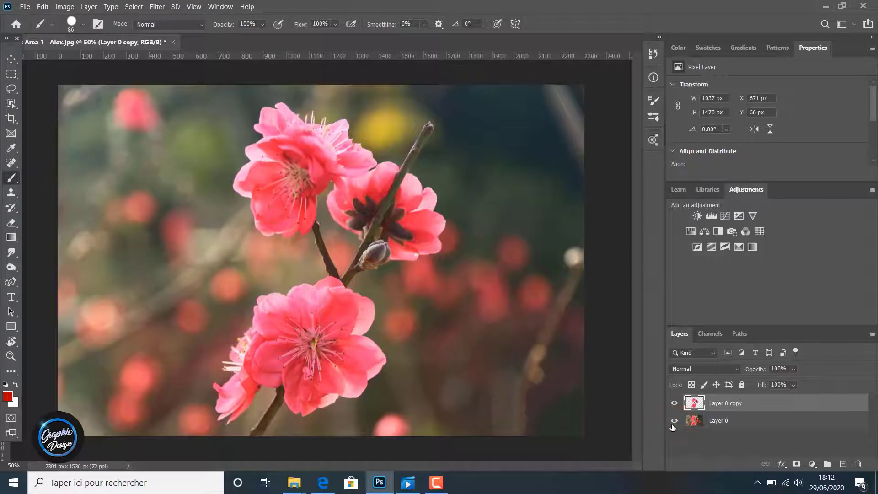
pyautogui.click(674, 421)
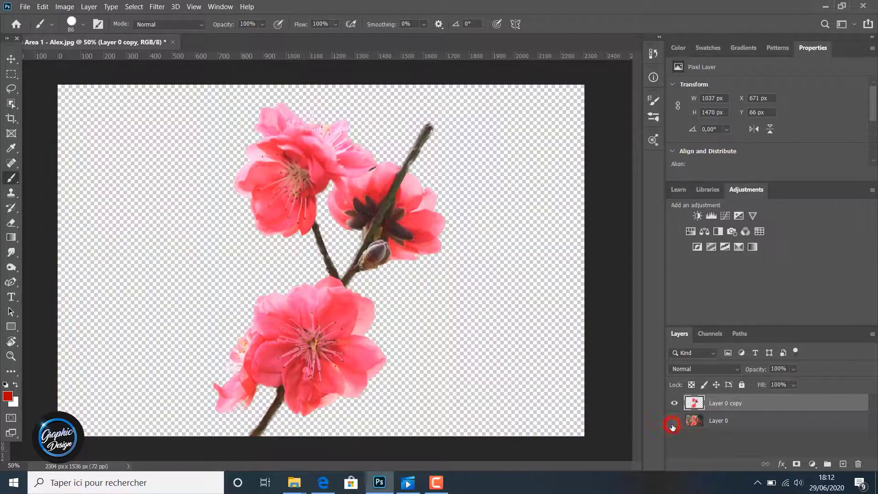
# - Add a new Layer 1 and fill it with white via Edit > Fill
pyautogui.click(843, 464)
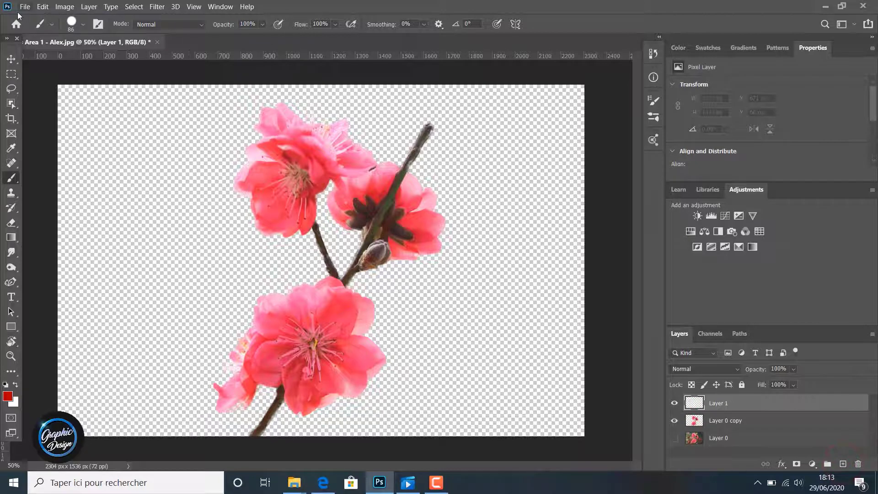
pyautogui.click(43, 7)
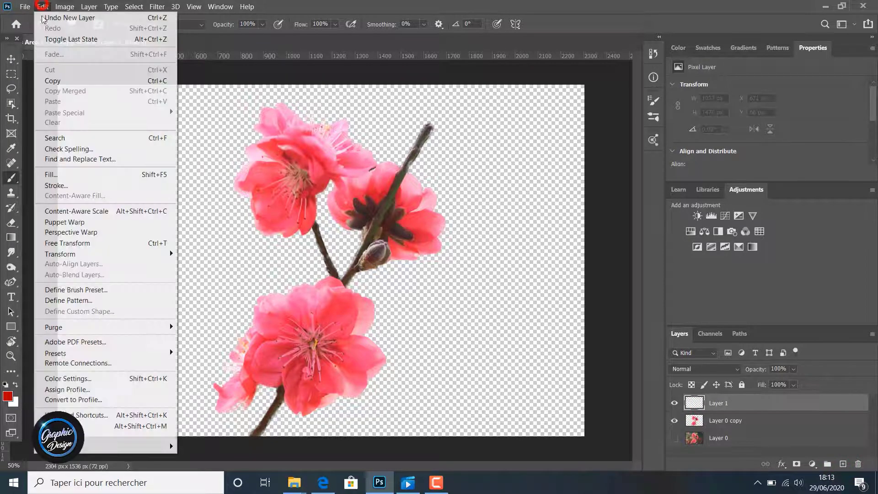
pyautogui.click(67, 176)
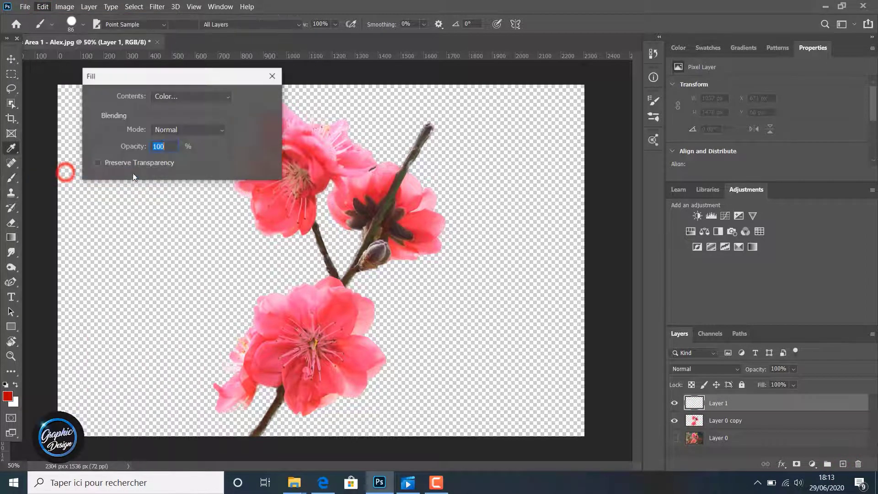
pyautogui.click(173, 97)
pyautogui.click(168, 128)
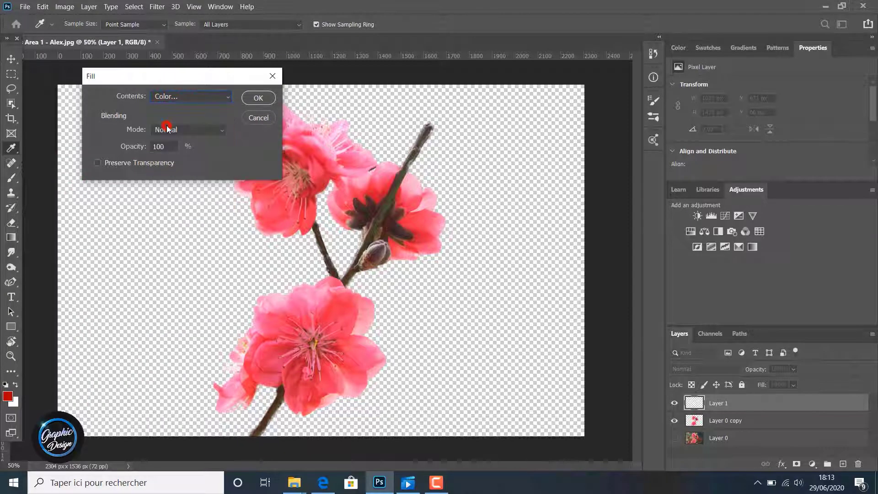
pyautogui.click(264, 133)
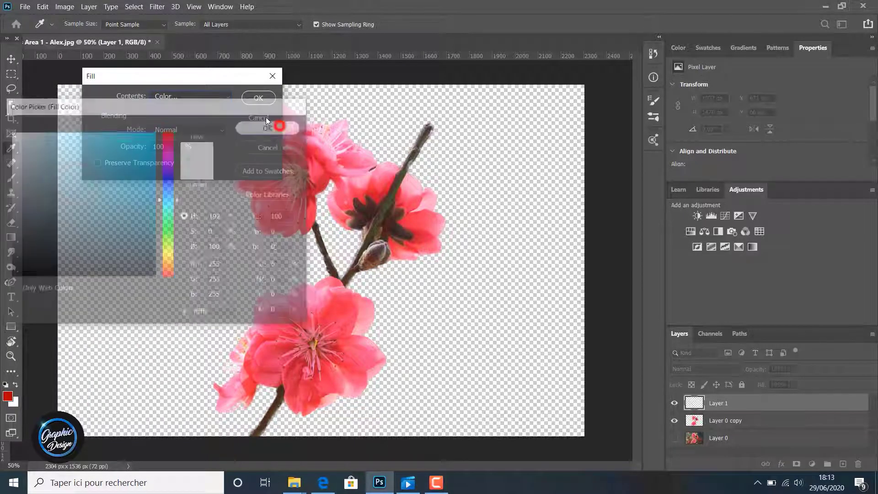
pyautogui.click(256, 95)
pyautogui.press('b')
# - Move Layer 1 below Layer 0 copy, then show only the original photo layer
pyautogui.moveTo(708, 408); pyautogui.dragTo(723, 433)
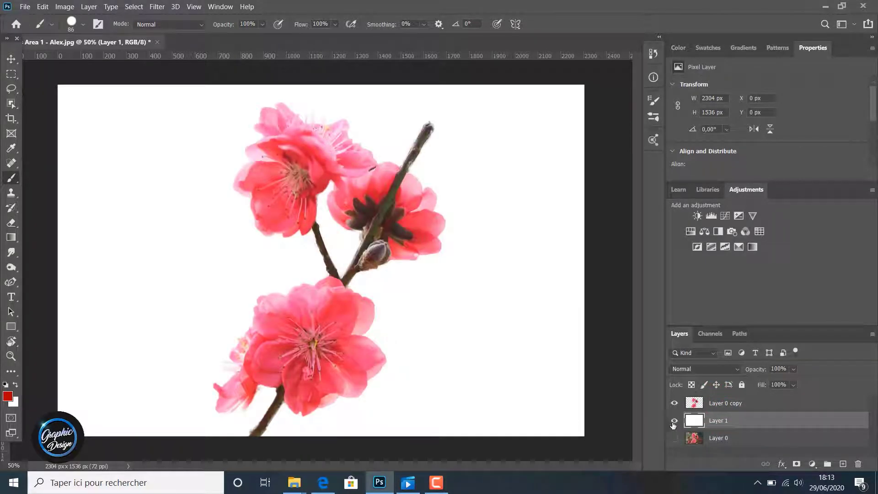
pyautogui.click(674, 439)
pyautogui.click(674, 420)
pyautogui.click(675, 403)
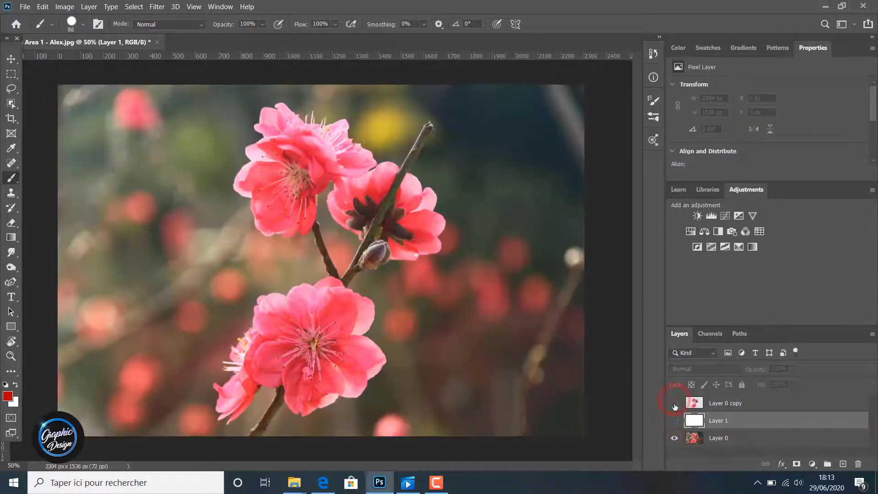